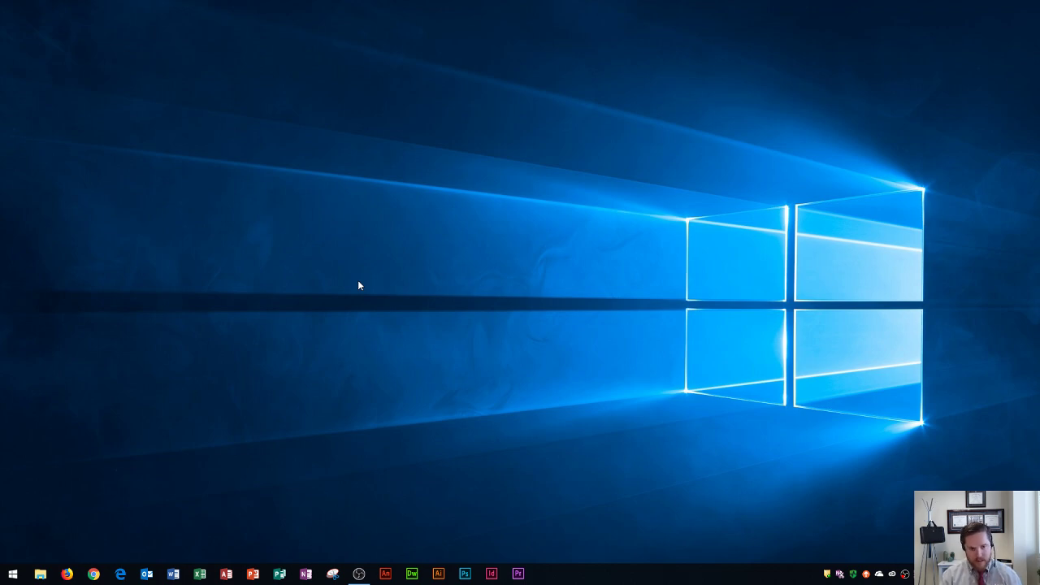
# Search the Windows Start menu for 'edge' to bring up Microsoft Edge as the best match
pyautogui.press('super')
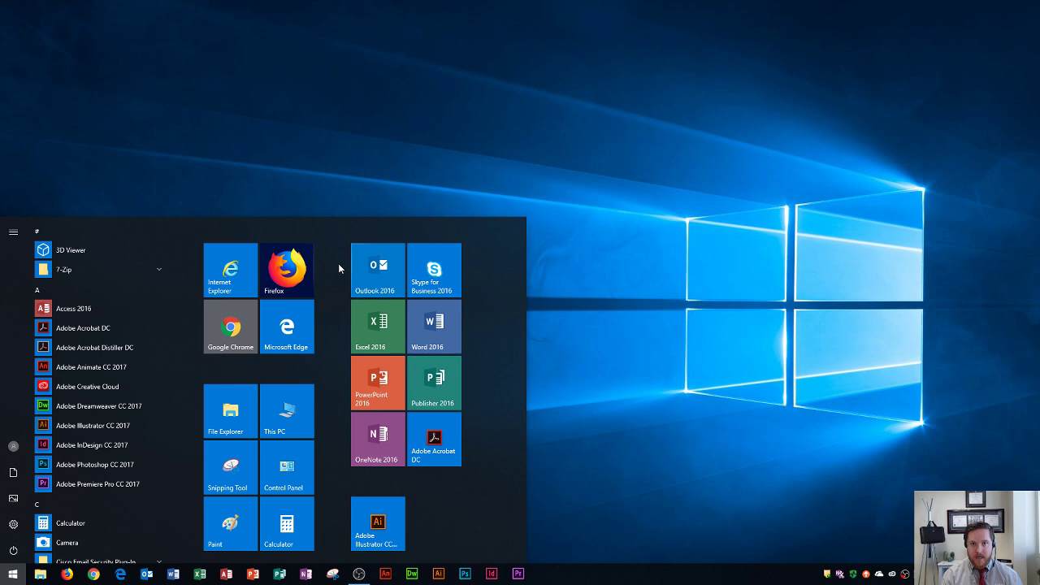
pyautogui.write('edge')
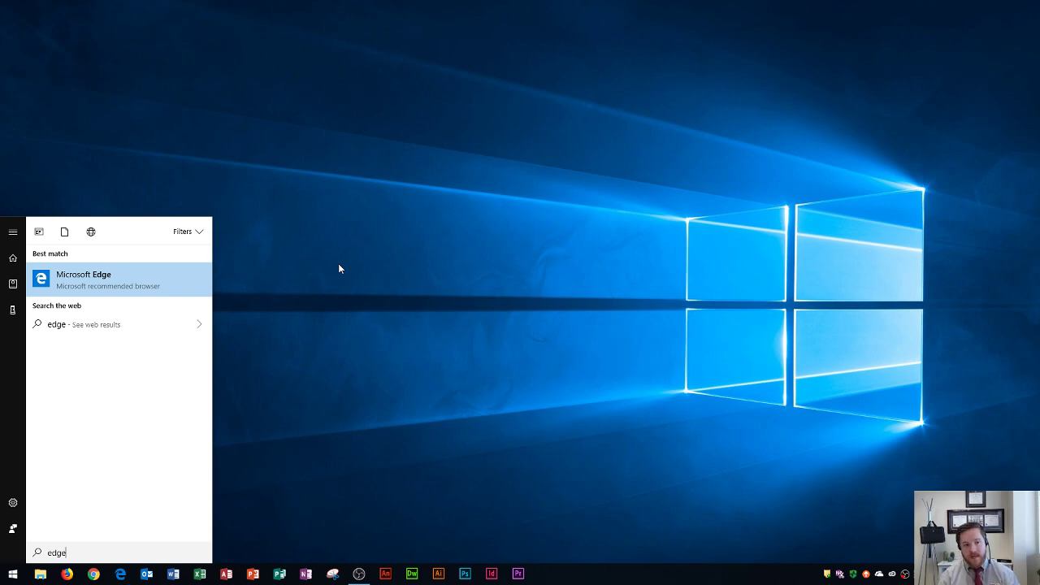
# Launch Microsoft Edge from the Start search result
pyautogui.click(118, 278)
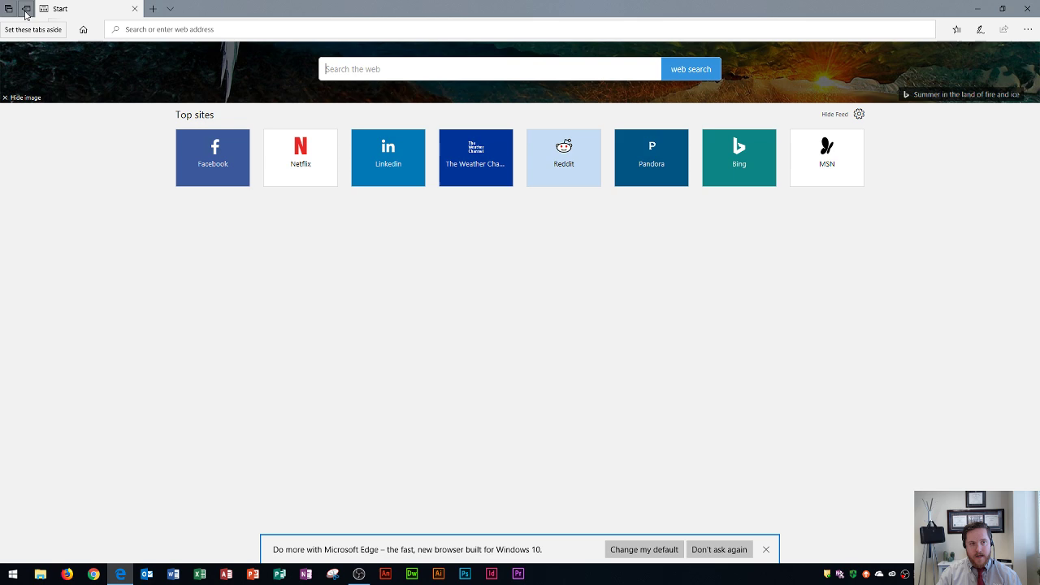
# Open Facebook and Netflix from Top sites in two tabs, leaving Facebook in front
pyautogui.click(226, 172)
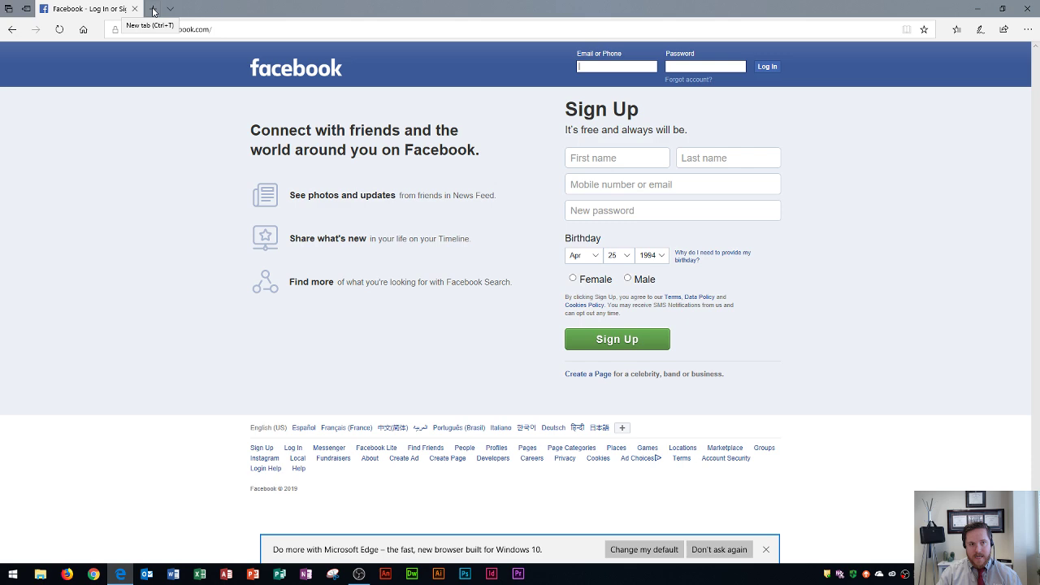
pyautogui.click(153, 10)
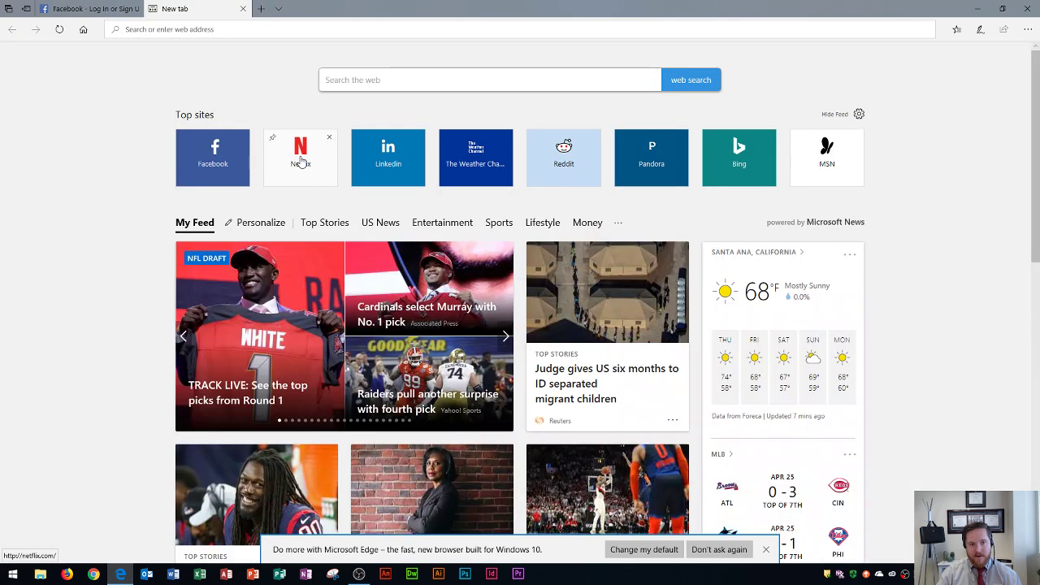
pyautogui.click(301, 163)
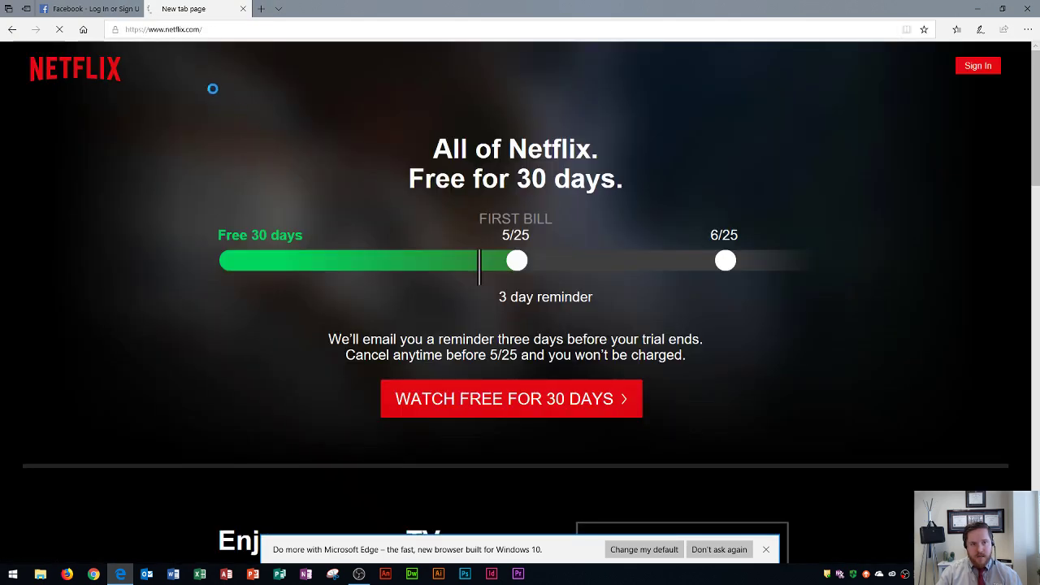
pyautogui.click(99, 9)
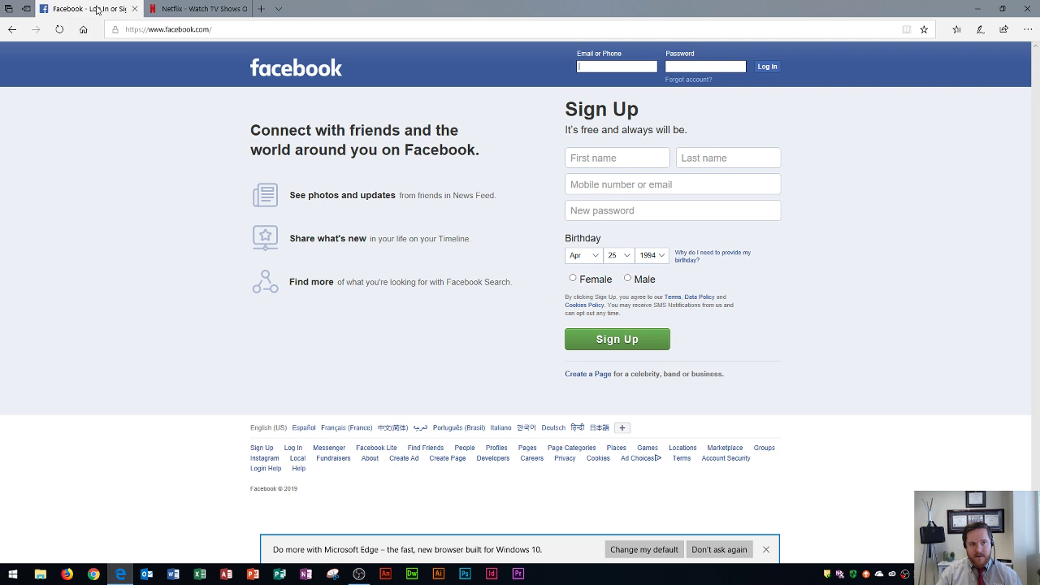
pyautogui.click(181, 7)
pyautogui.click(99, 9)
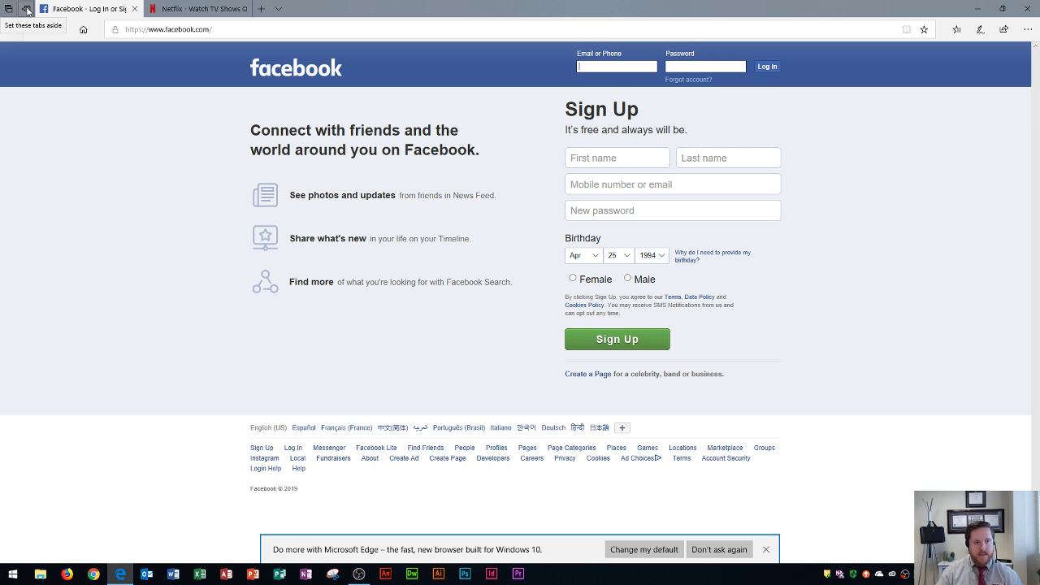
# Set aside the Facebook and Netflix tabs, then restore each from the set-aside panel
pyautogui.click(27, 10)
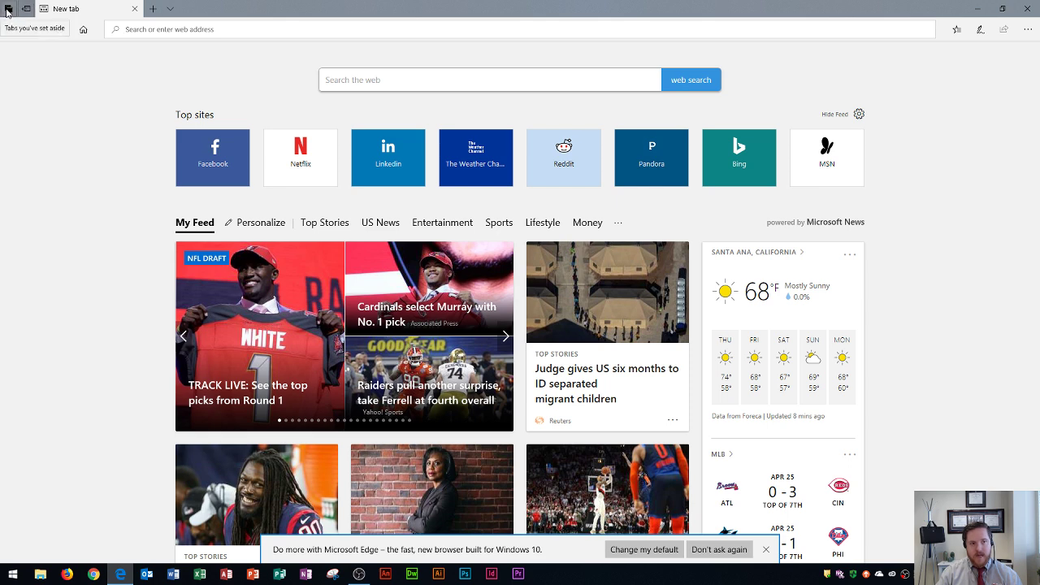
pyautogui.click(8, 12)
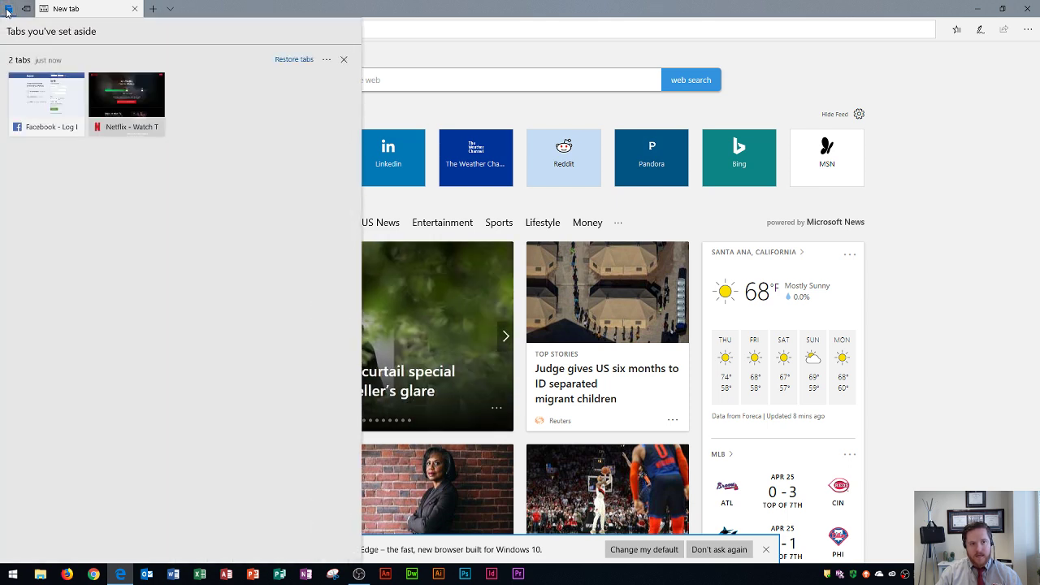
pyautogui.click(59, 105)
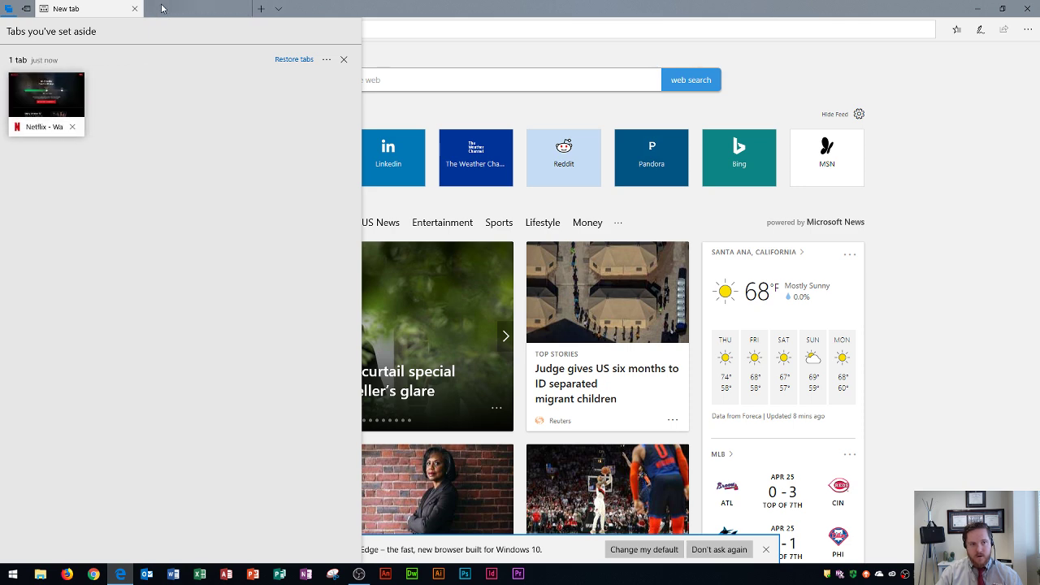
pyautogui.press('Escape')
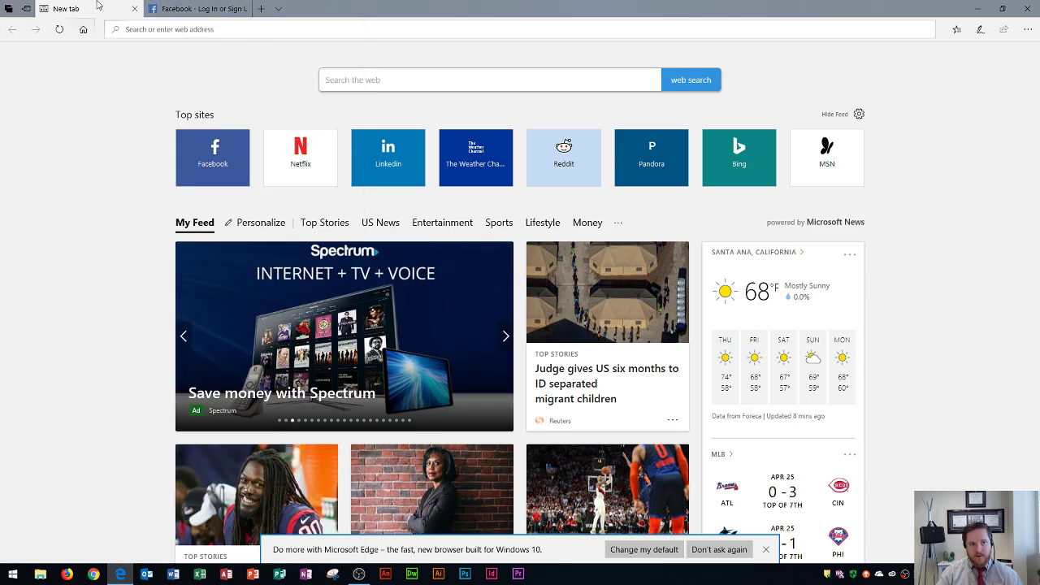
pyautogui.click(9, 8)
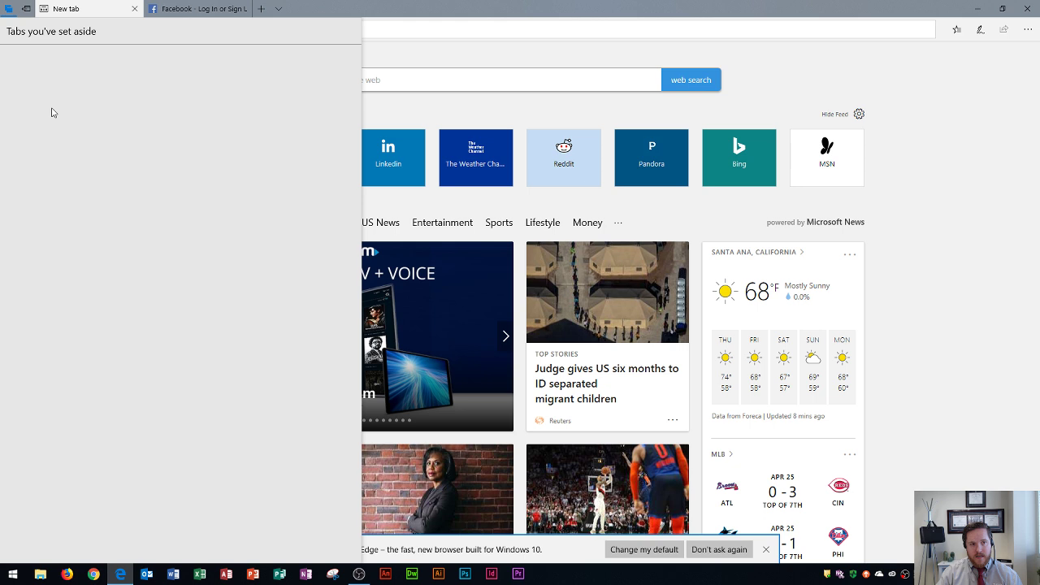
pyautogui.click(47, 102)
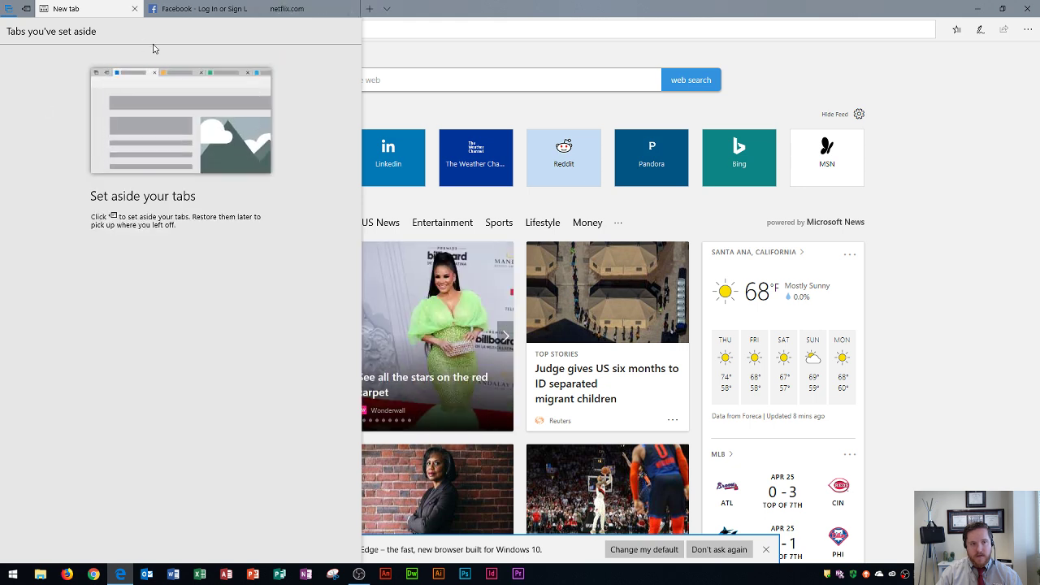
pyautogui.press('Escape')
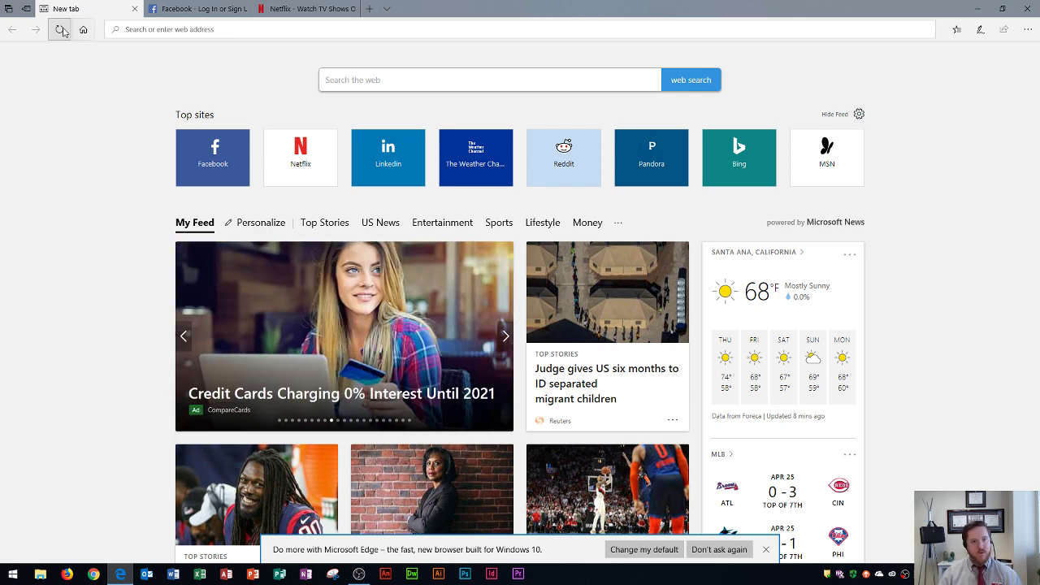
# Switch to the Netflix tab and send it Home to the Start page
pyautogui.click(305, 9)
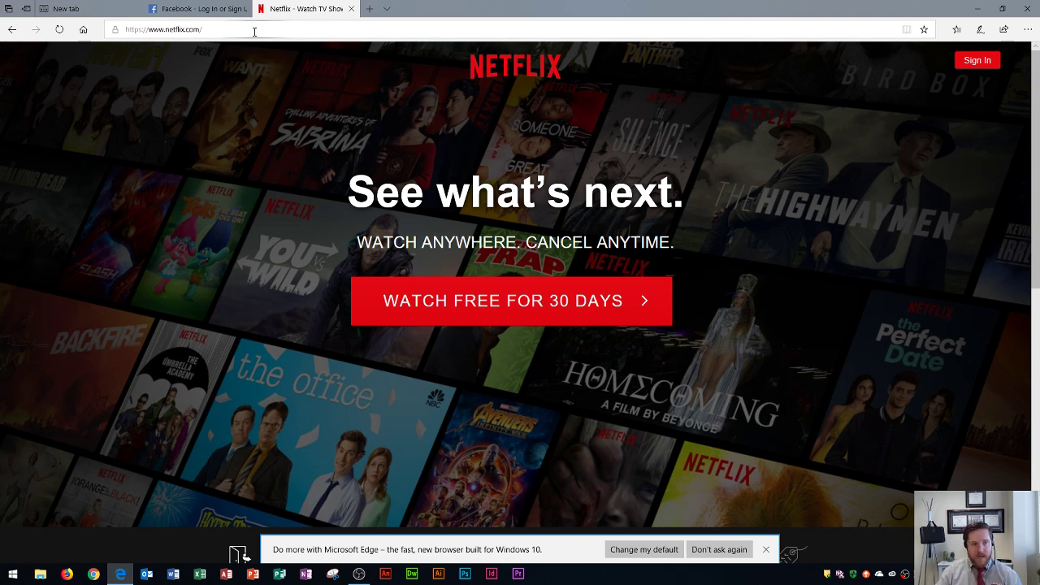
pyautogui.click(83, 31)
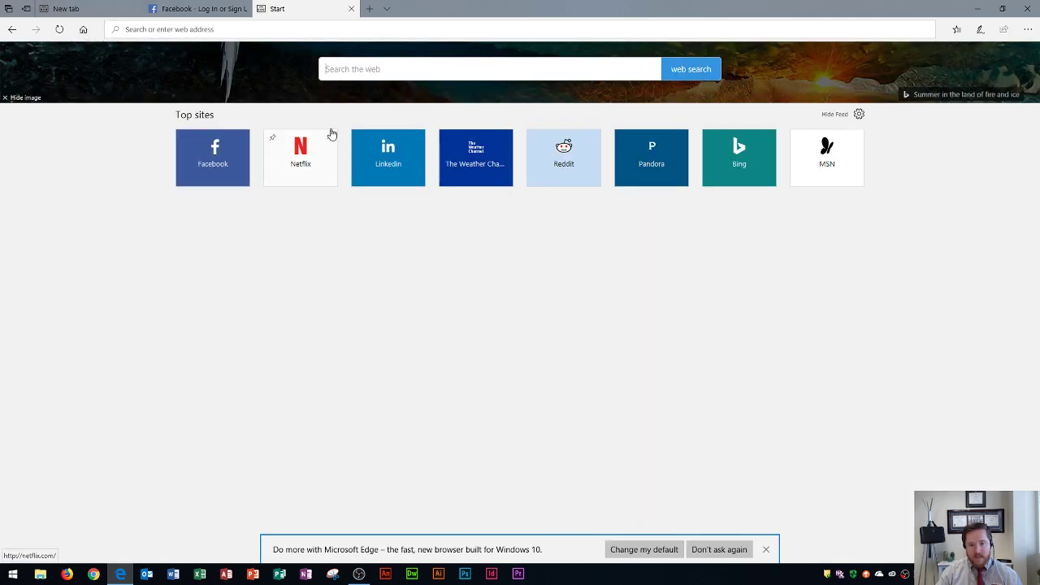
# Dismiss the default-browser notice and run a Bing search for 'facebook' from the address bar
pyautogui.click(765, 549)
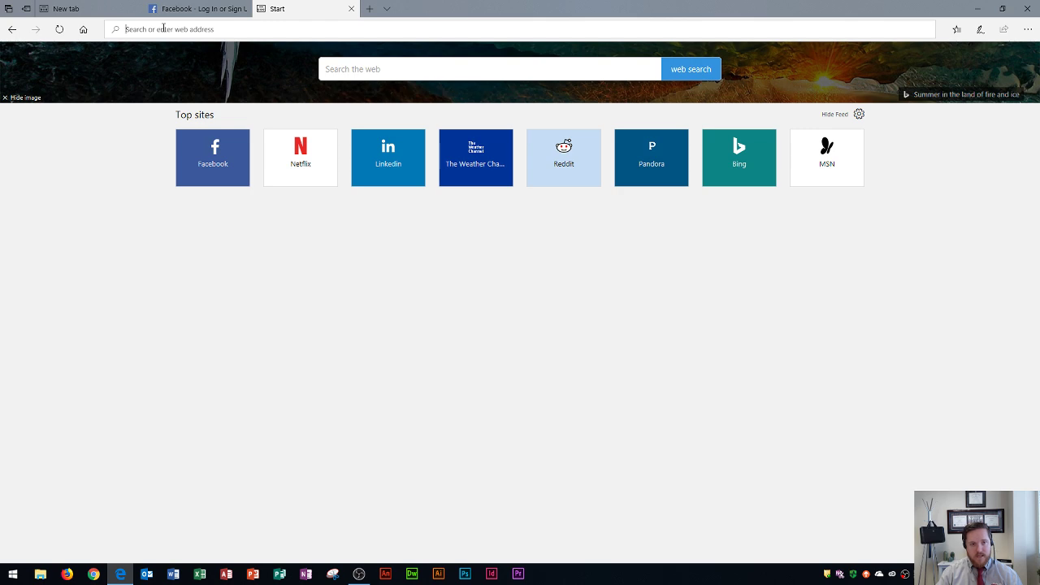
pyautogui.write('facebook')
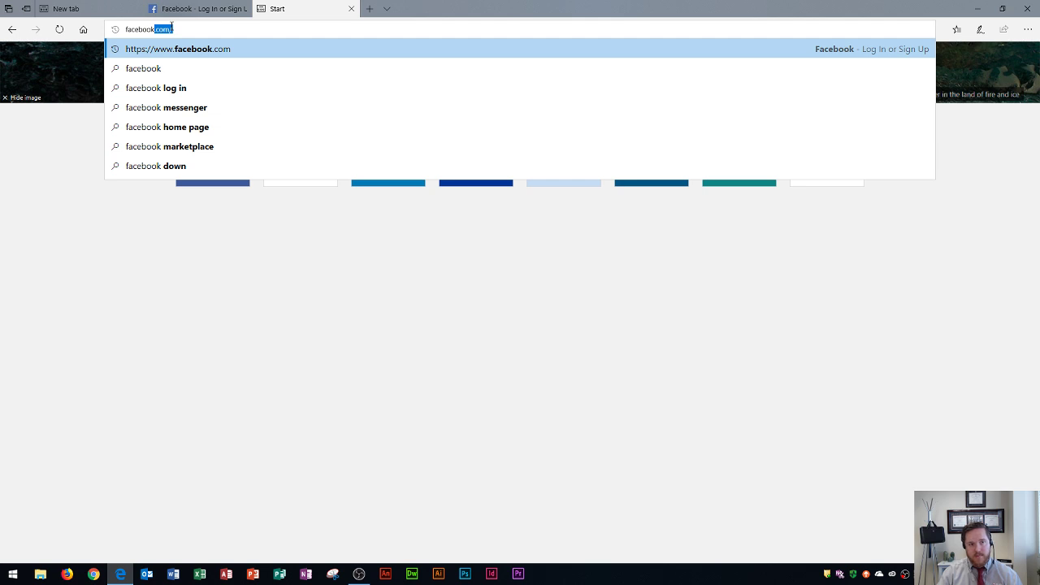
pyautogui.press('BackSpace')
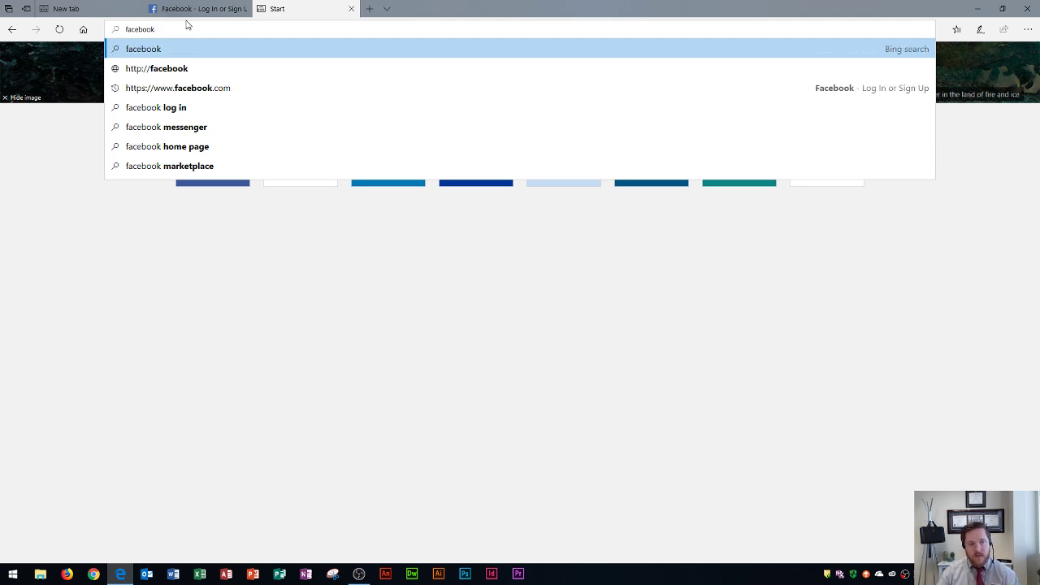
pyautogui.press('Return')
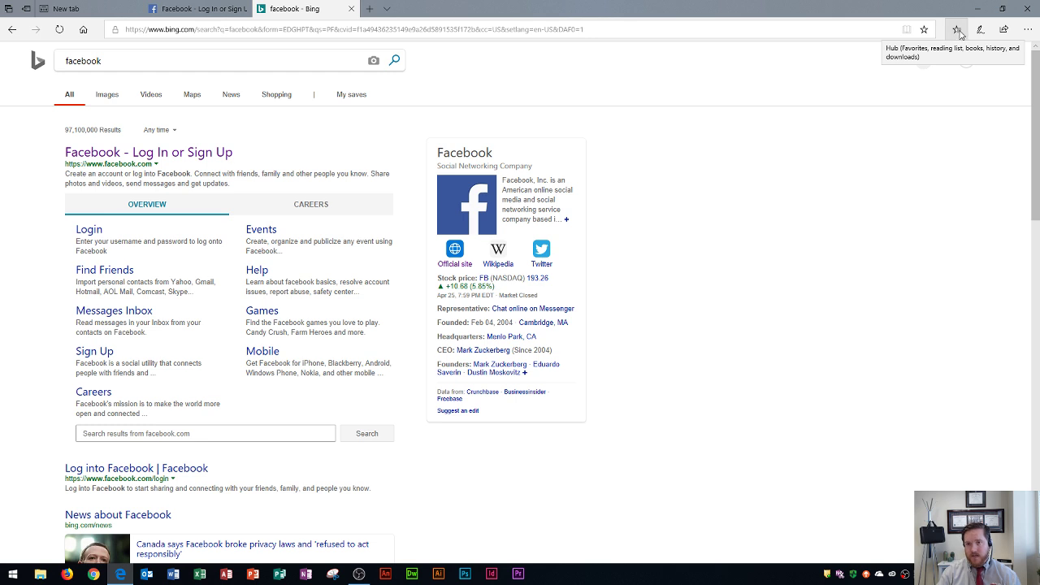
# Glance at the Hub's Favorites list, then turn on Web Note drawing mode
pyautogui.click(958, 30)
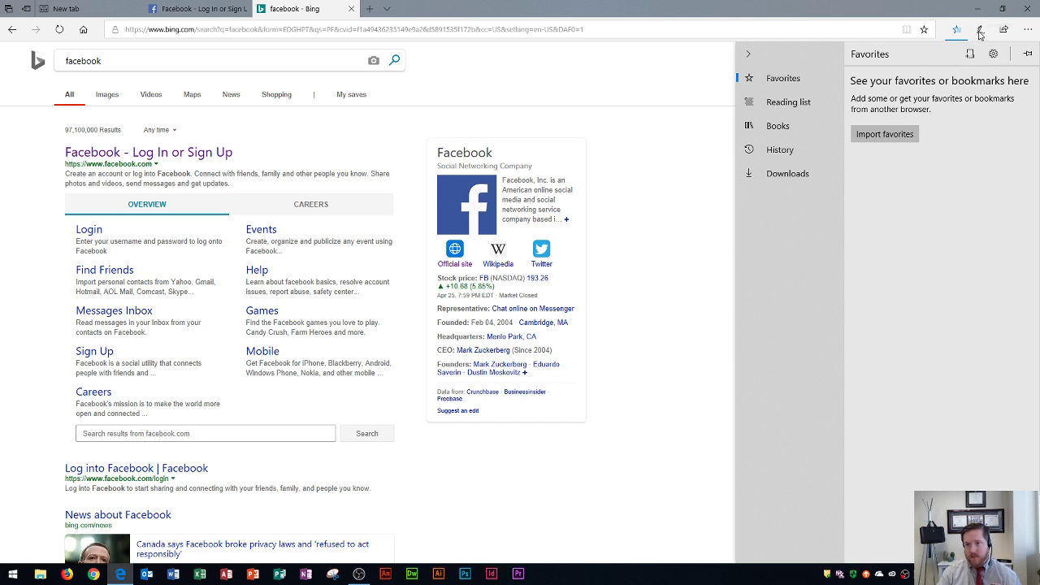
pyautogui.click(979, 33)
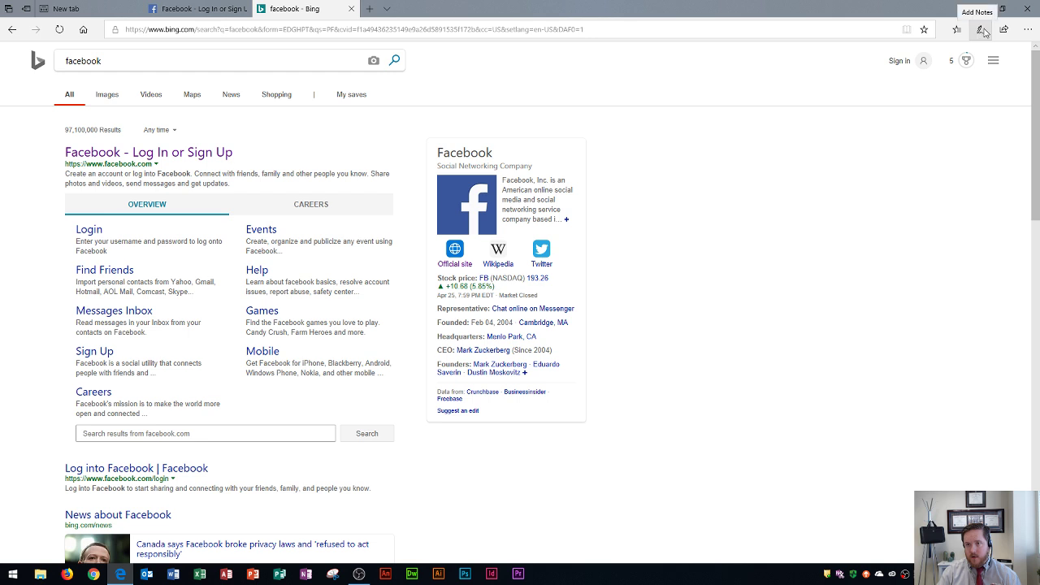
pyautogui.click(982, 30)
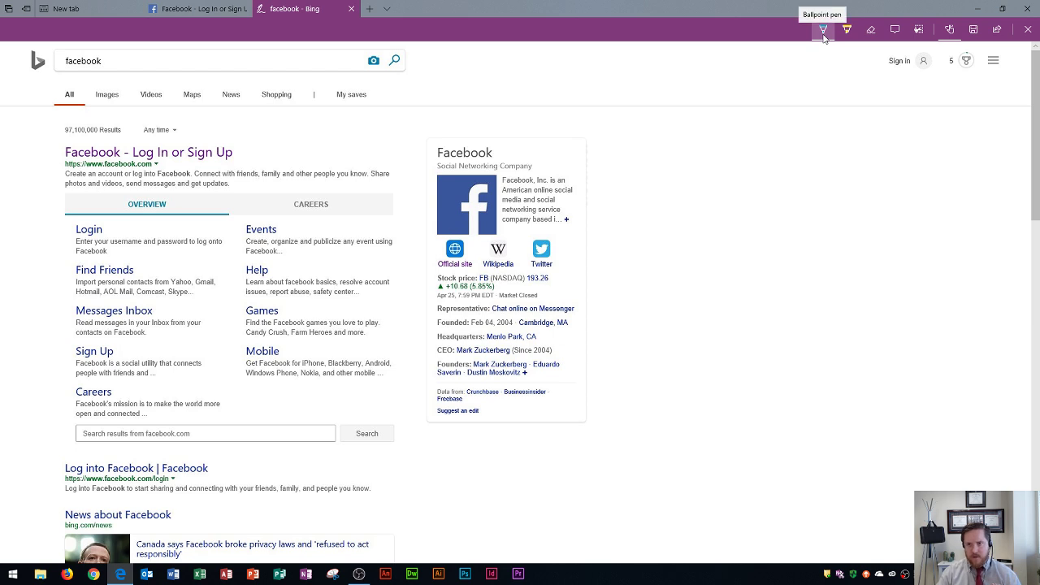
# Circle the Facebook info panel in black ballpoint ink, cancel saving, and exit note mode
pyautogui.click(823, 32)
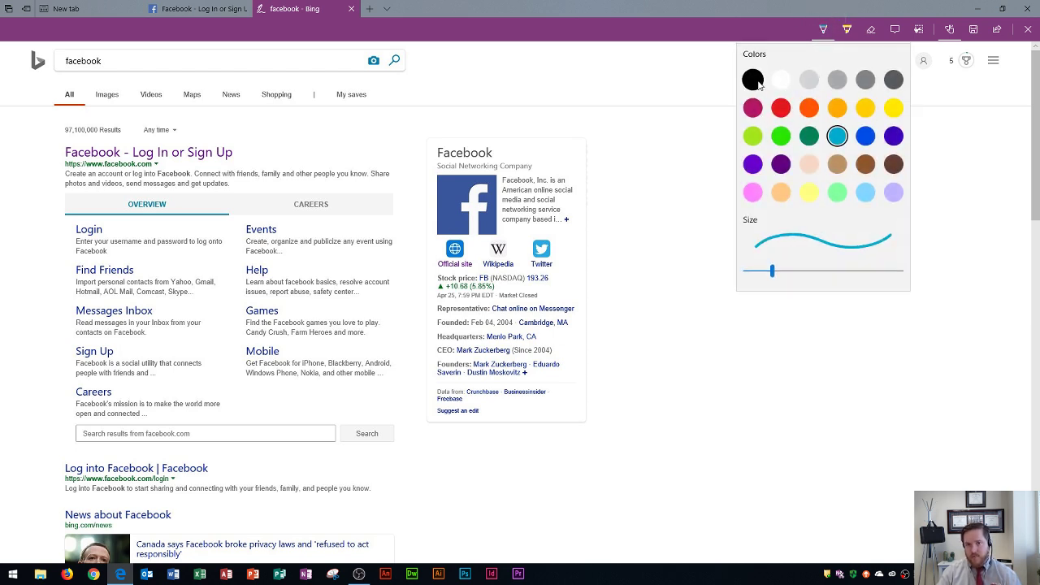
pyautogui.click(754, 79)
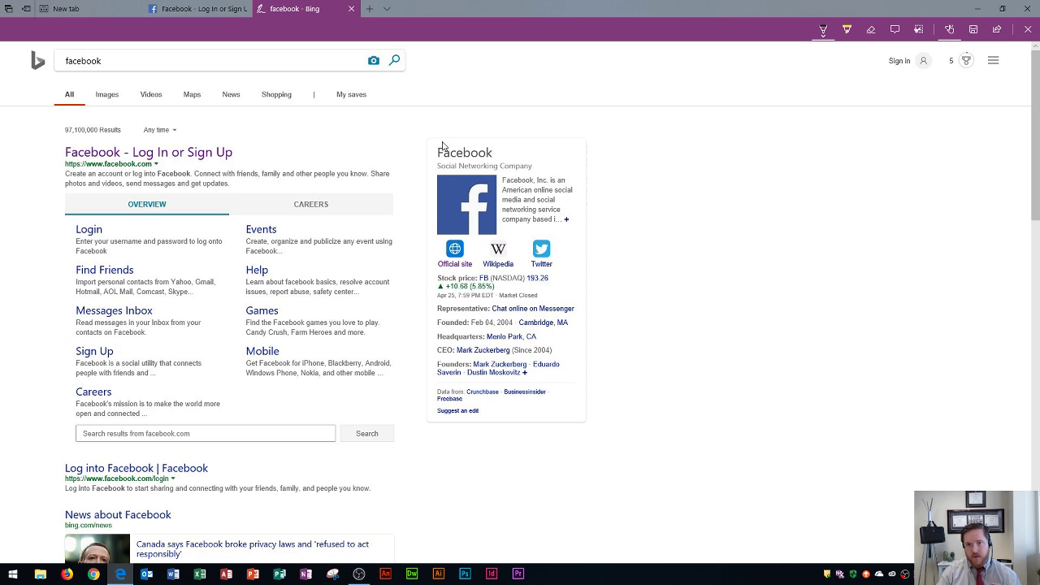
pyautogui.moveTo(429, 143)
pyautogui.mouseDown()
pyautogui.moveTo(494, 129)
pyautogui.moveTo(599, 214)
pyautogui.moveTo(504, 280)
pyautogui.moveTo(418, 245)
pyautogui.moveTo(413, 152)
pyautogui.moveTo(438, 140)
pyautogui.mouseUp()
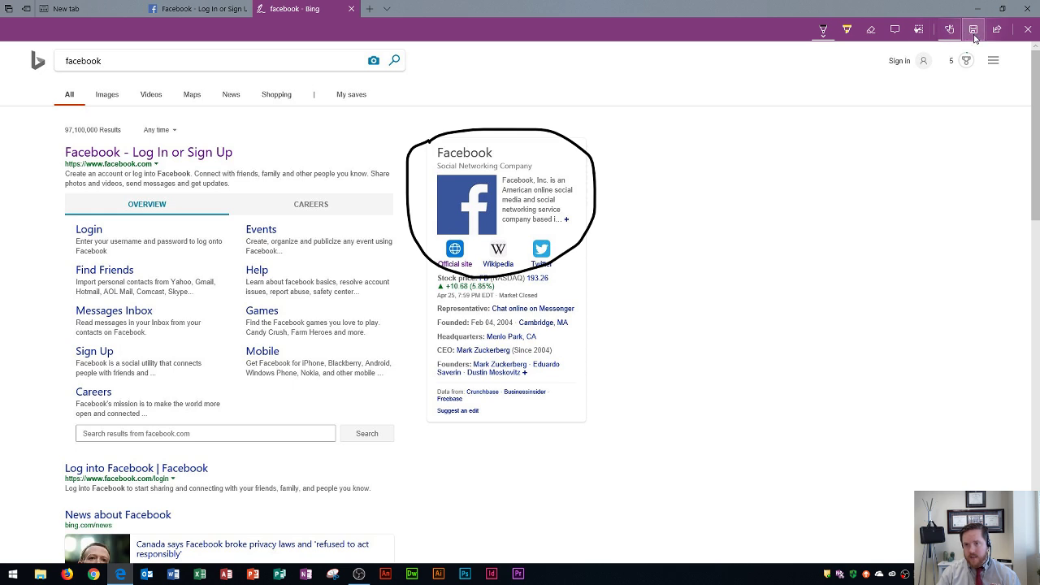
pyautogui.click(973, 31)
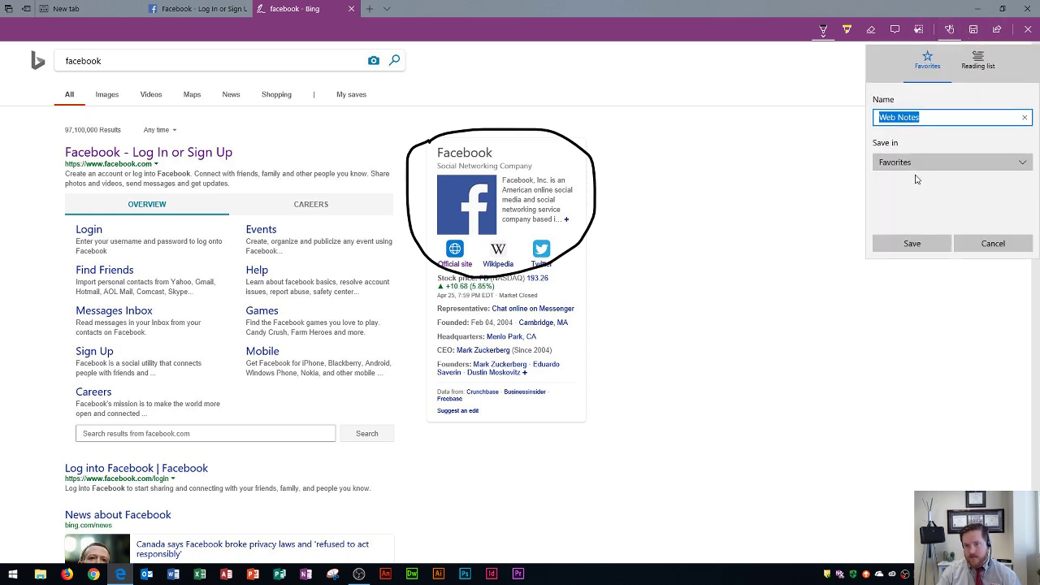
pyautogui.click(978, 245)
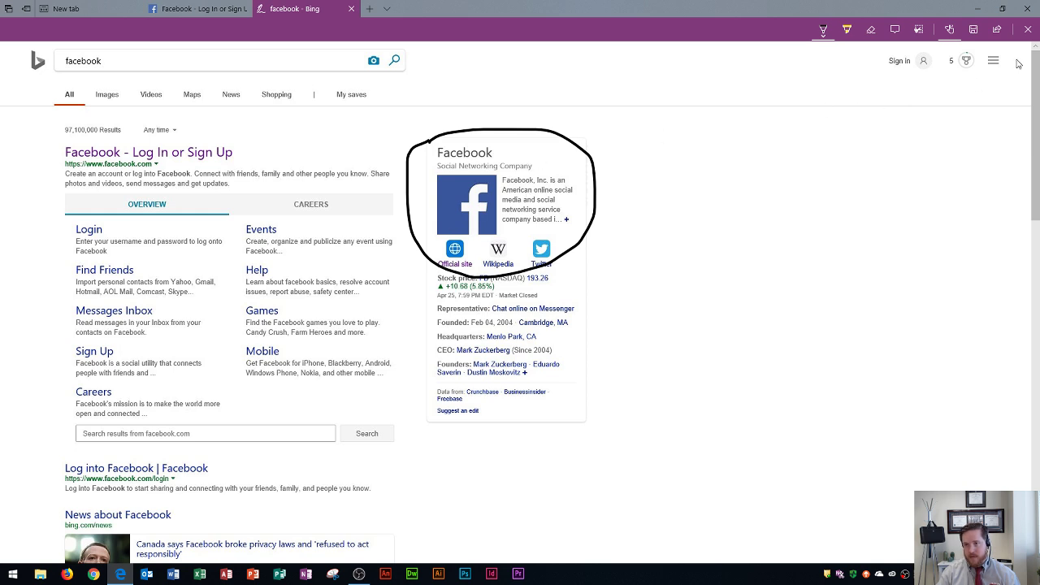
pyautogui.click(1028, 34)
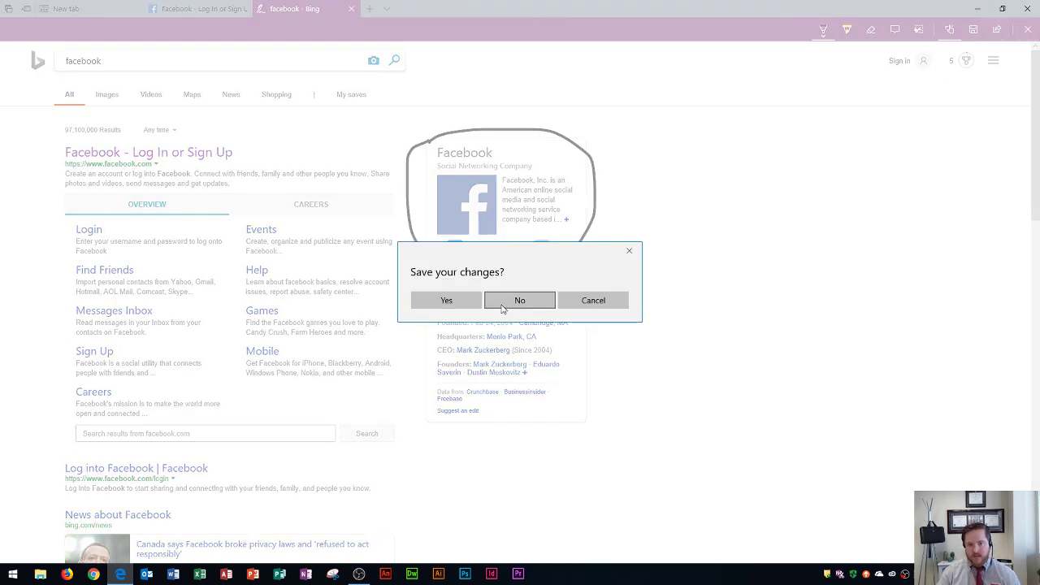
# Discard the ink drawing, open and close the Share pane, and scroll the results
pyautogui.click(502, 306)
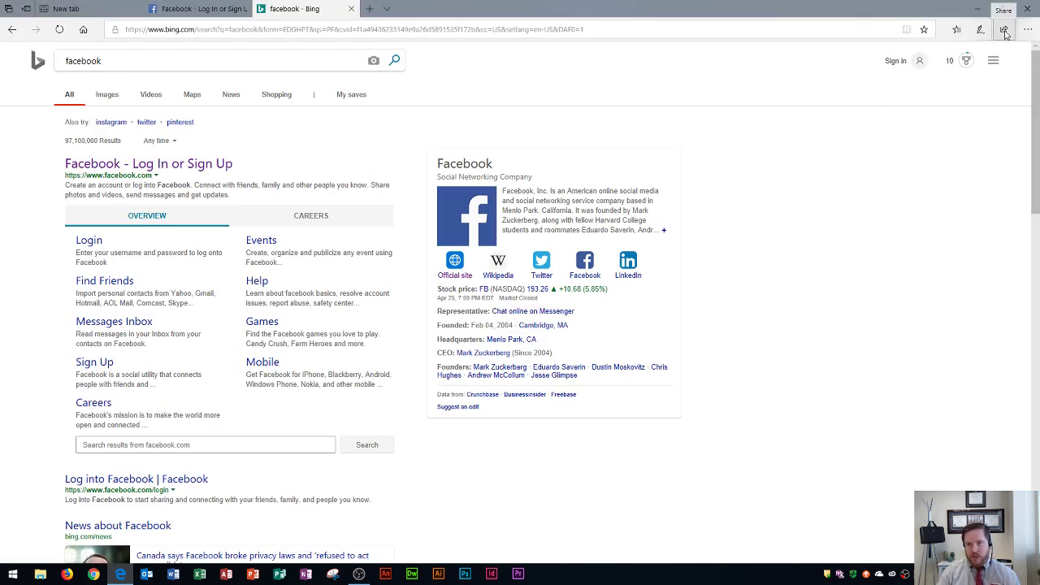
pyautogui.click(1004, 30)
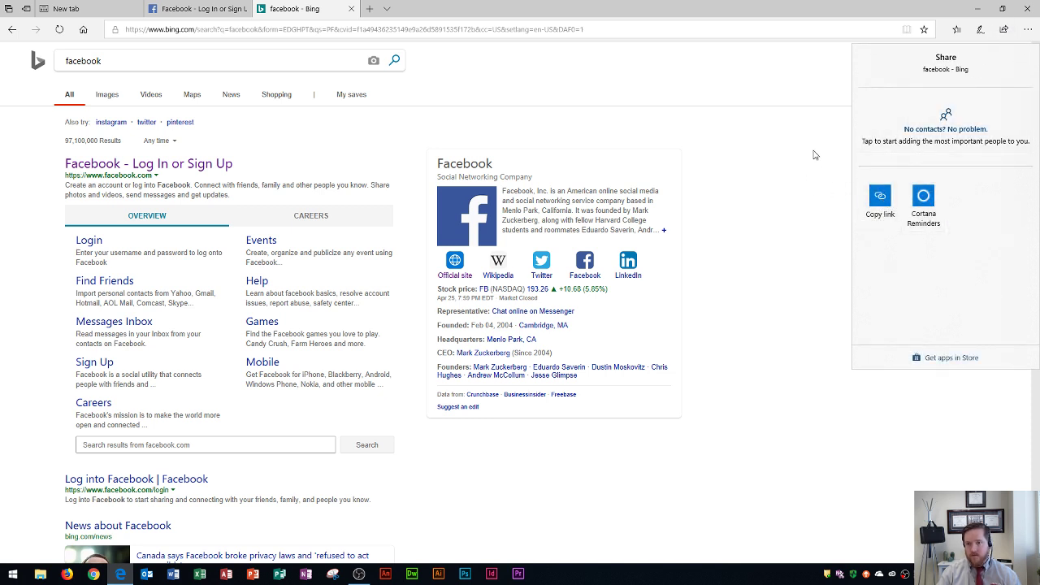
pyautogui.click(815, 155)
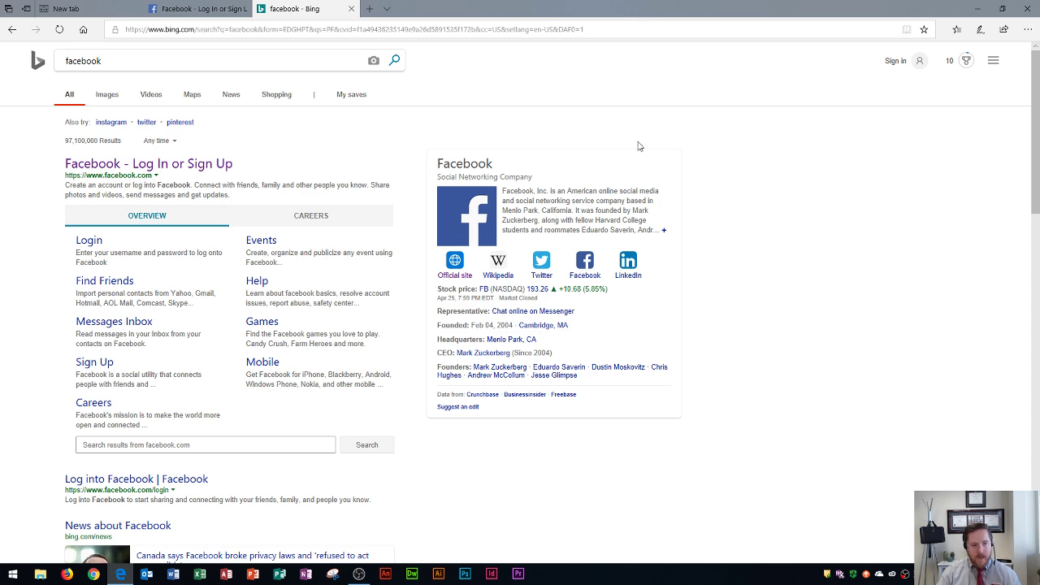
pyautogui.scroll(-2, 561, 282)
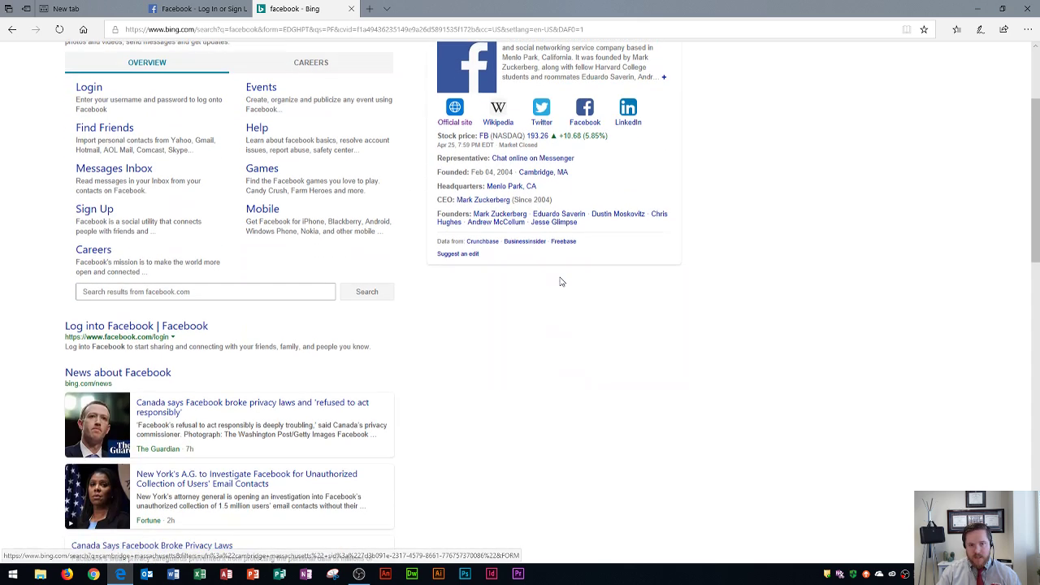
pyautogui.scroll(-4, 557, 280)
pyautogui.scroll(6, 550, 278)
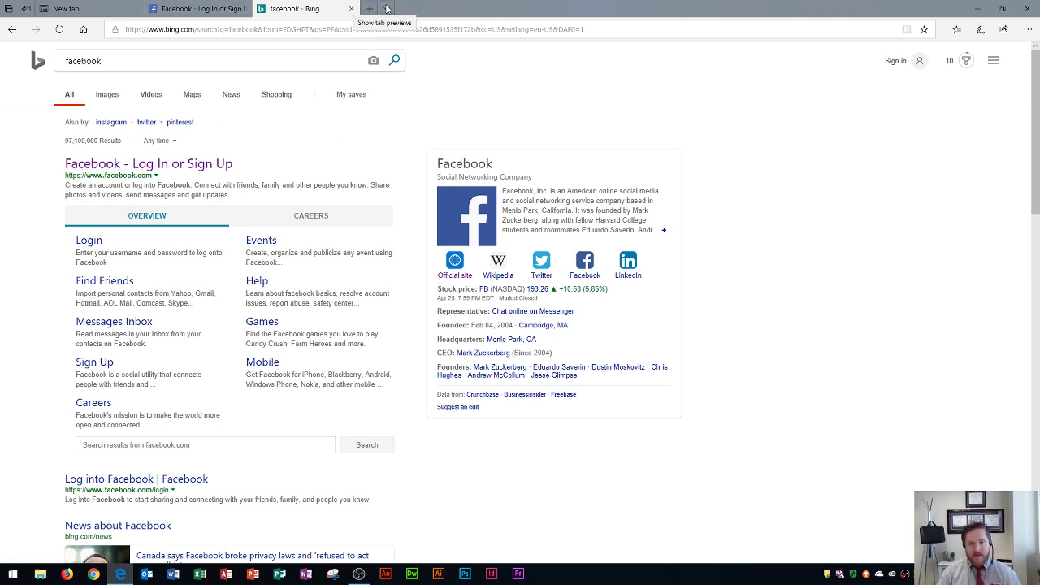
# Preview thumbnails of all three open tabs and switch to the New tab page
pyautogui.click(388, 9)
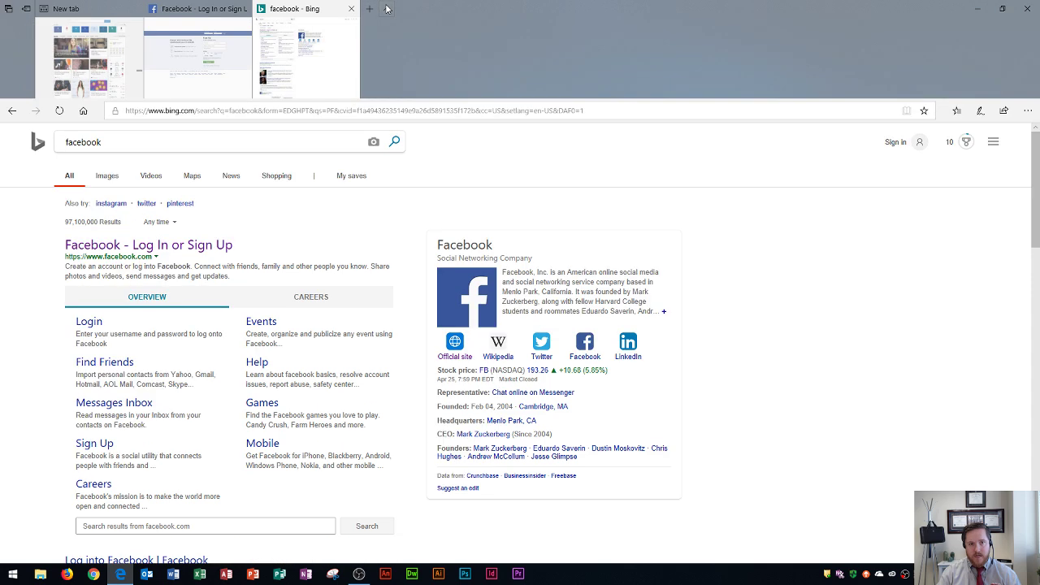
pyautogui.click(388, 8)
pyautogui.click(387, 8)
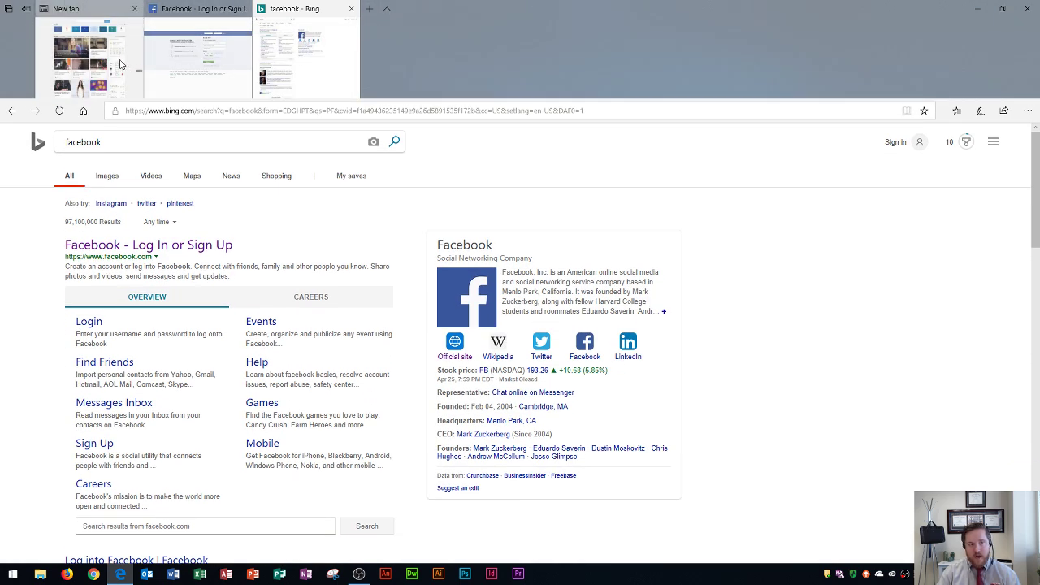
pyautogui.click(119, 64)
pyautogui.click(386, 9)
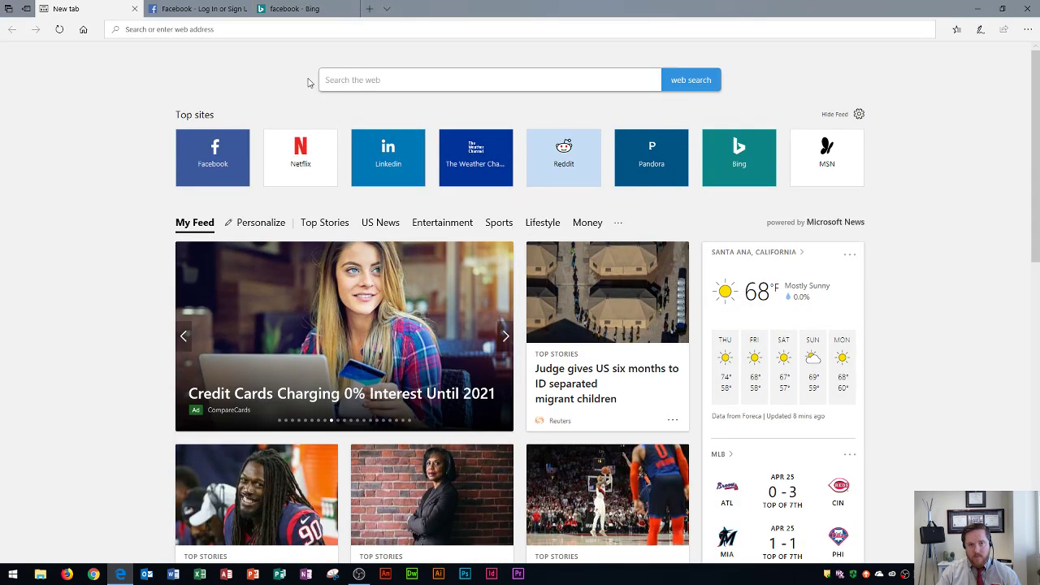